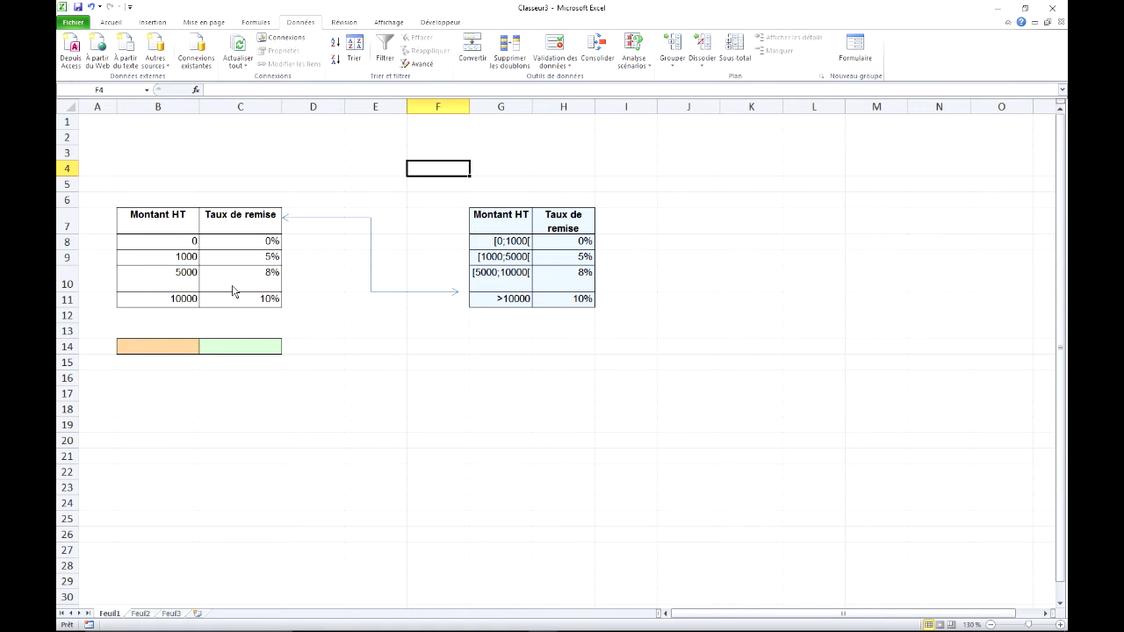
Step: Enter the amount 1000 in B14
click(163, 351)
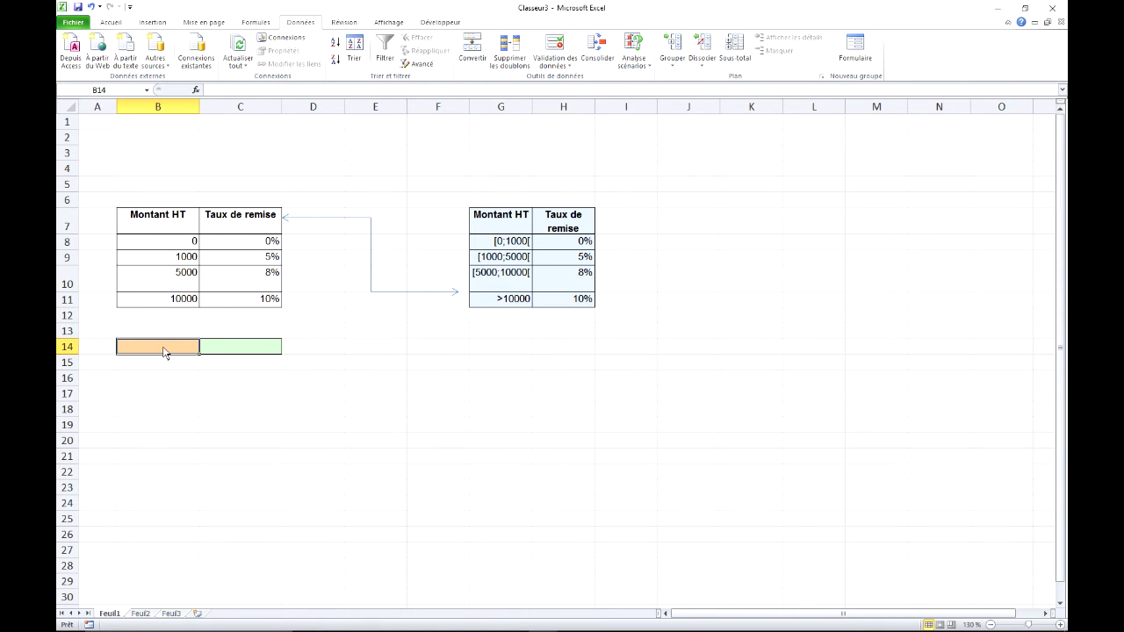
text(1000)
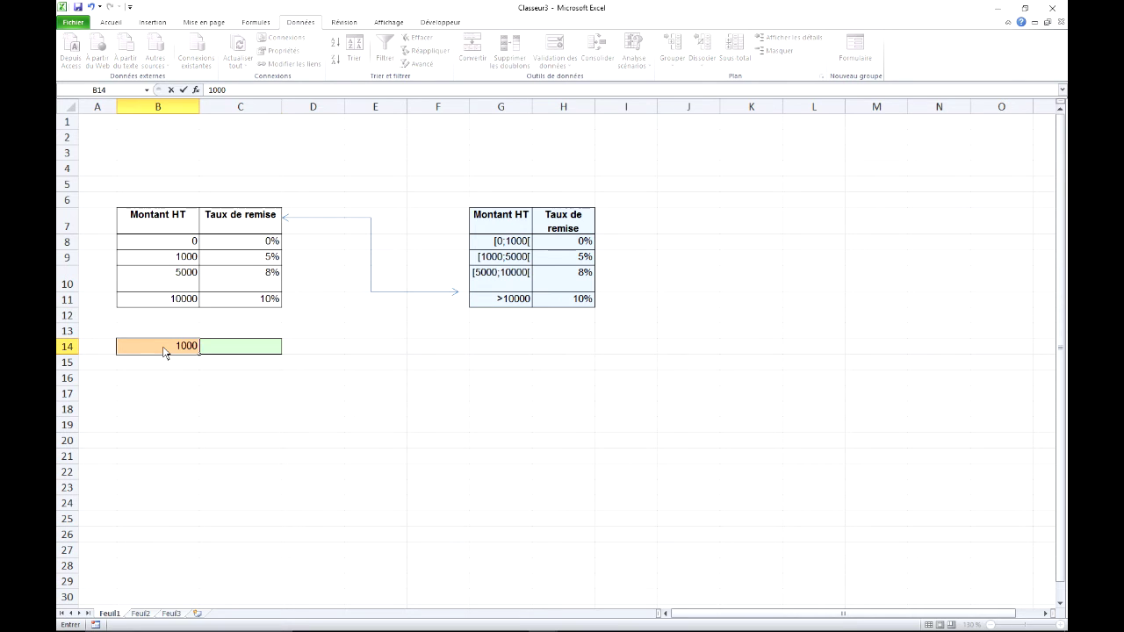
key(Tab)
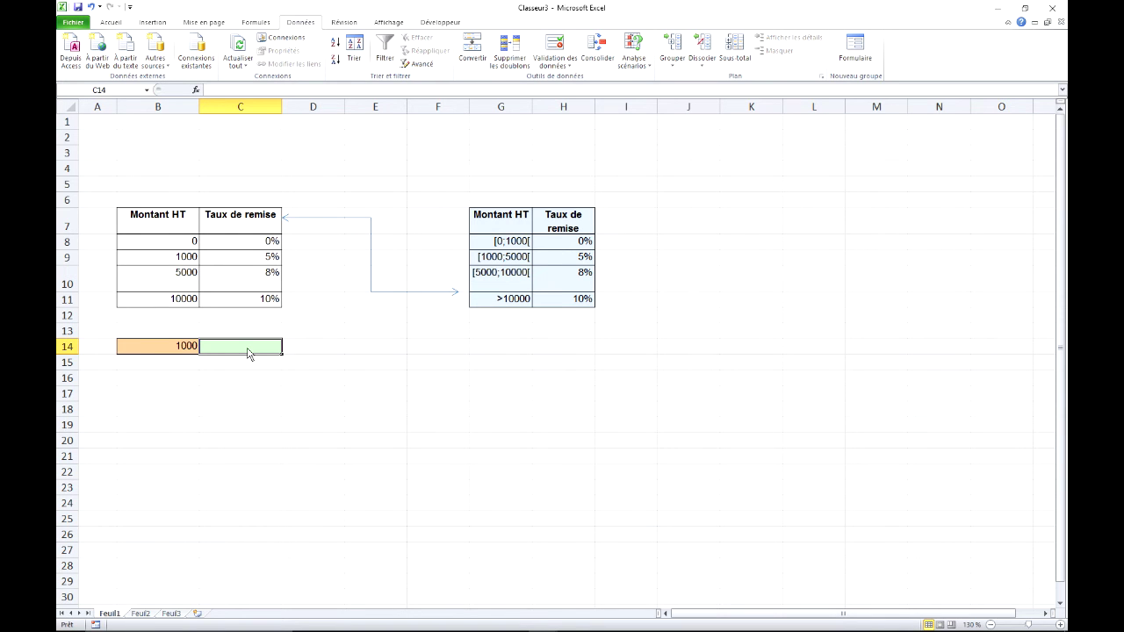
Step: In C14, enter =RECHERCHEV(B14;B7:C11;2;0) for an exact-match rate lookup returning 5%
text(=rech)
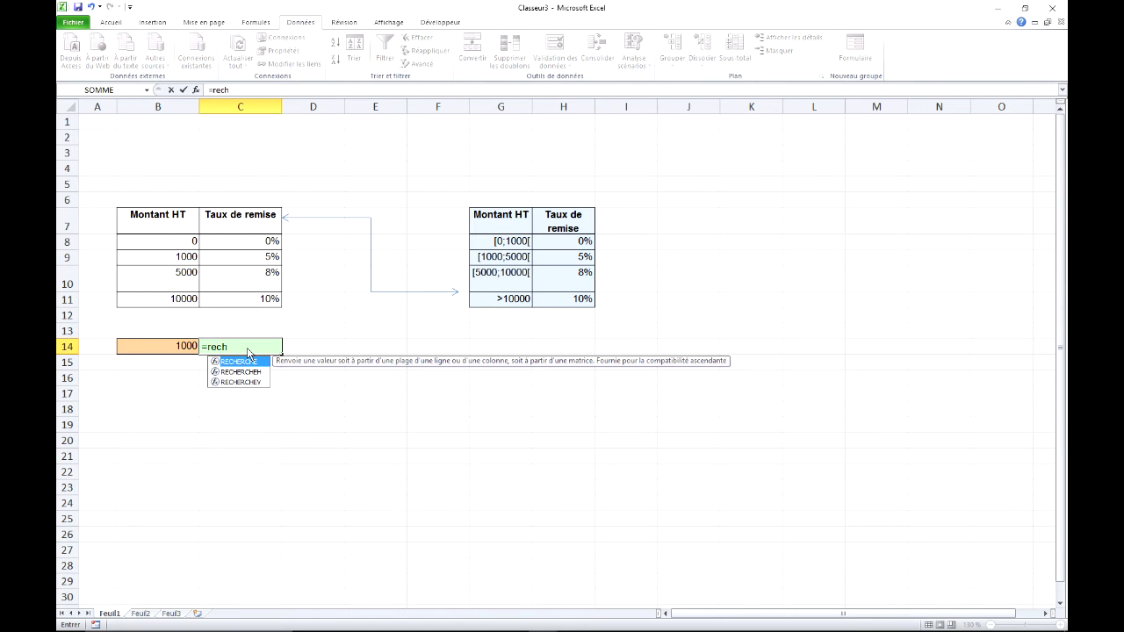
double_click(252, 382)
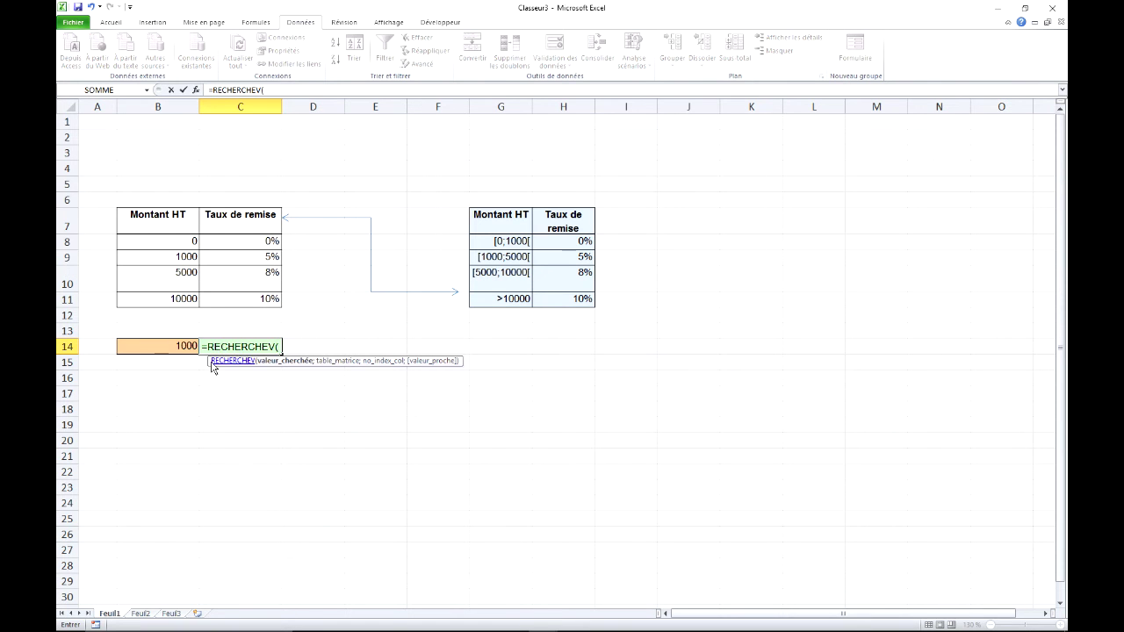
click(172, 350)
text(;)
drag(159, 222, 247, 305)
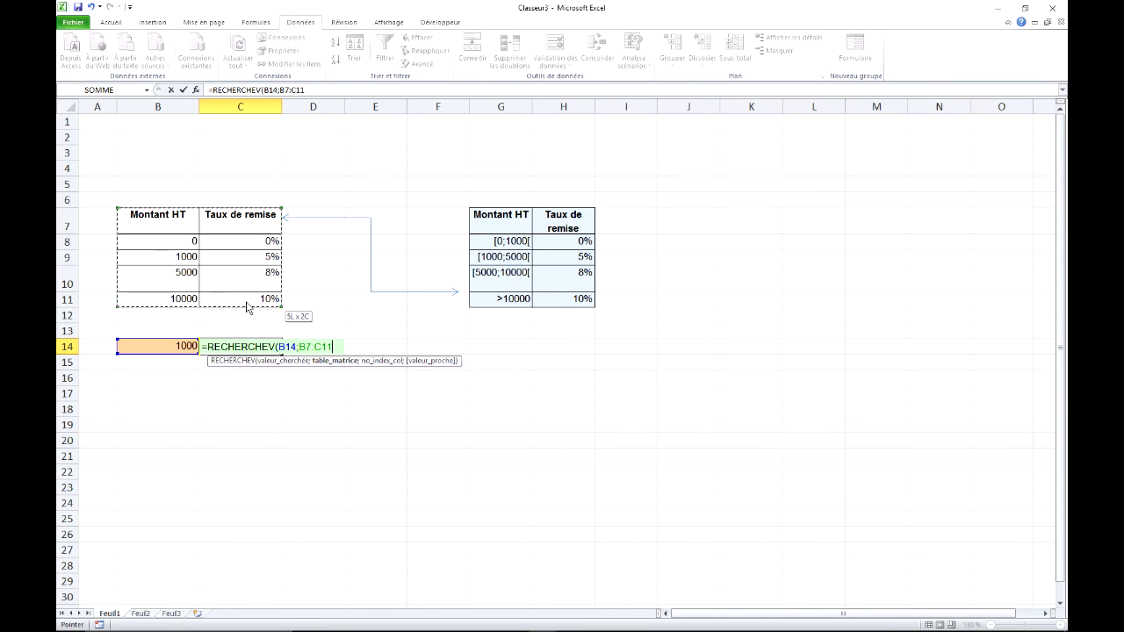
text(;)
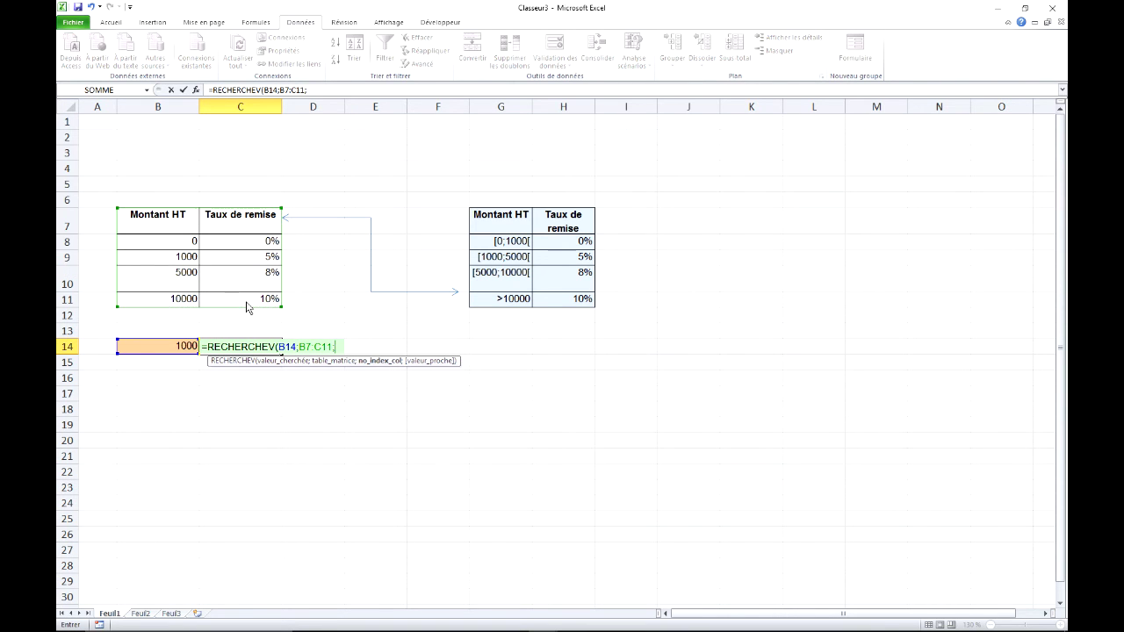
text(2;0))
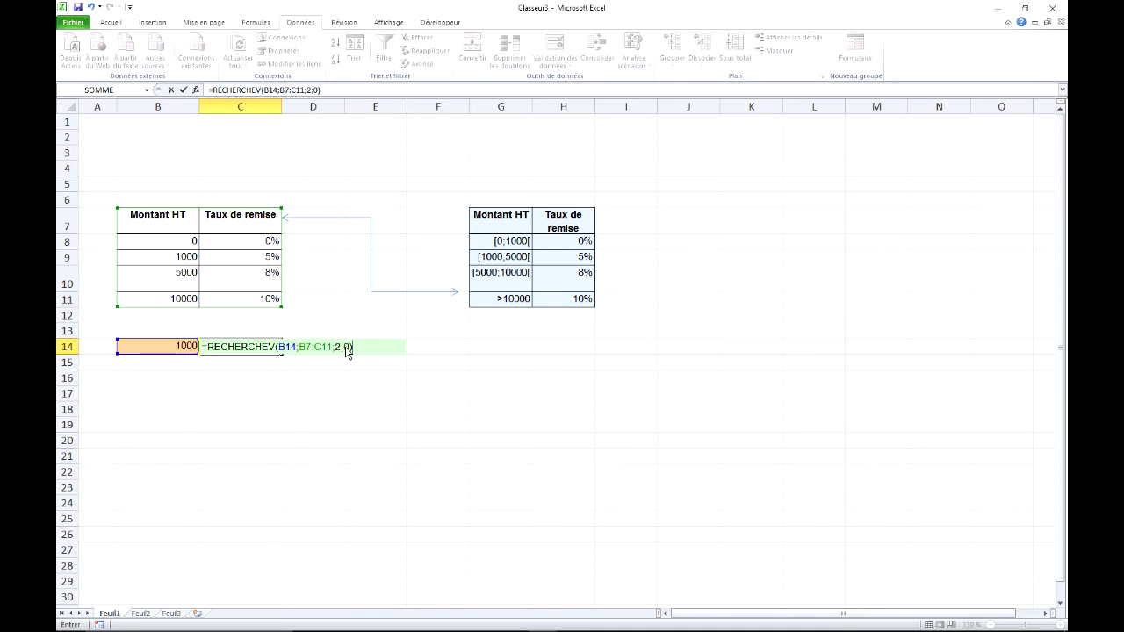
key(Return)
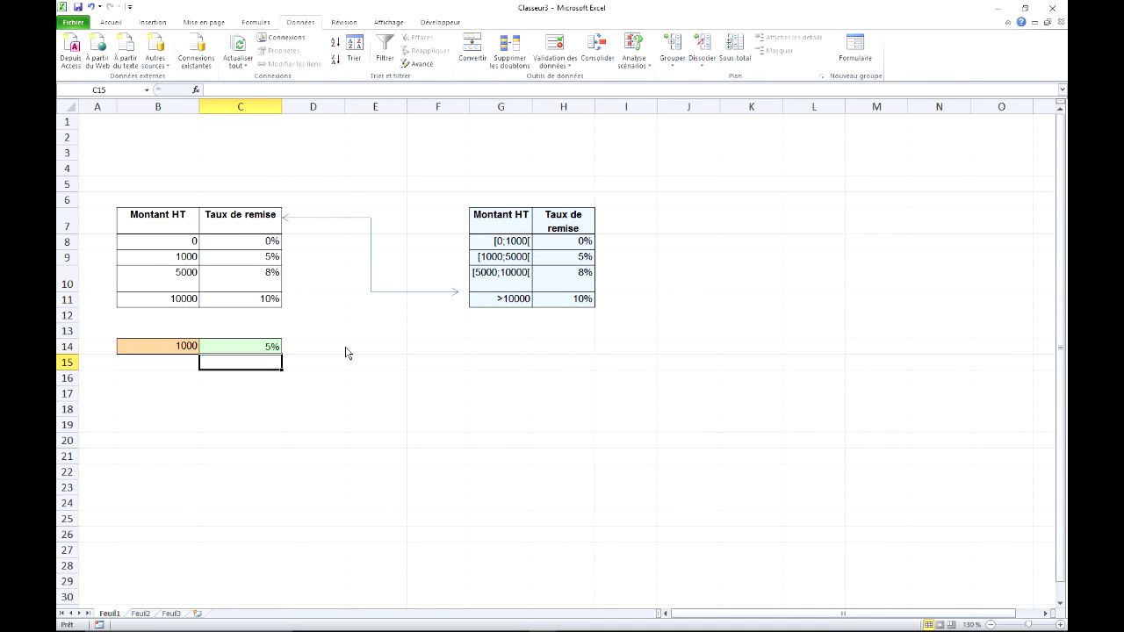
click(267, 350)
click(191, 260)
click(220, 260)
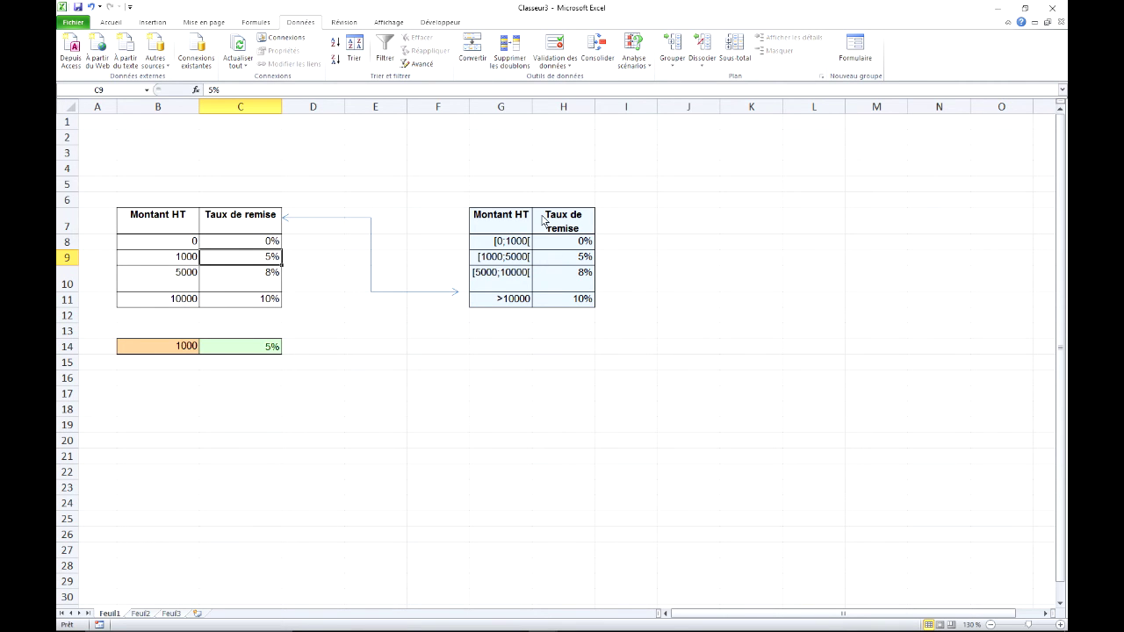
click(508, 249)
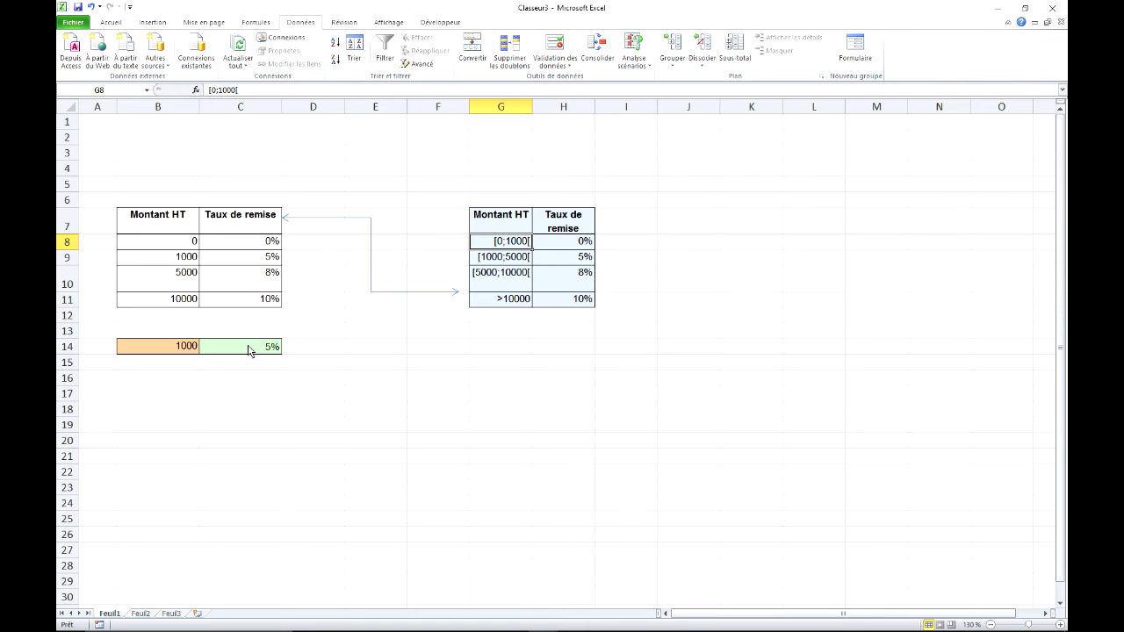
click(191, 346)
Step: Change B14 to 2000 and switch C14's RECHERCHEV match type from 0 to 1
text(2000)
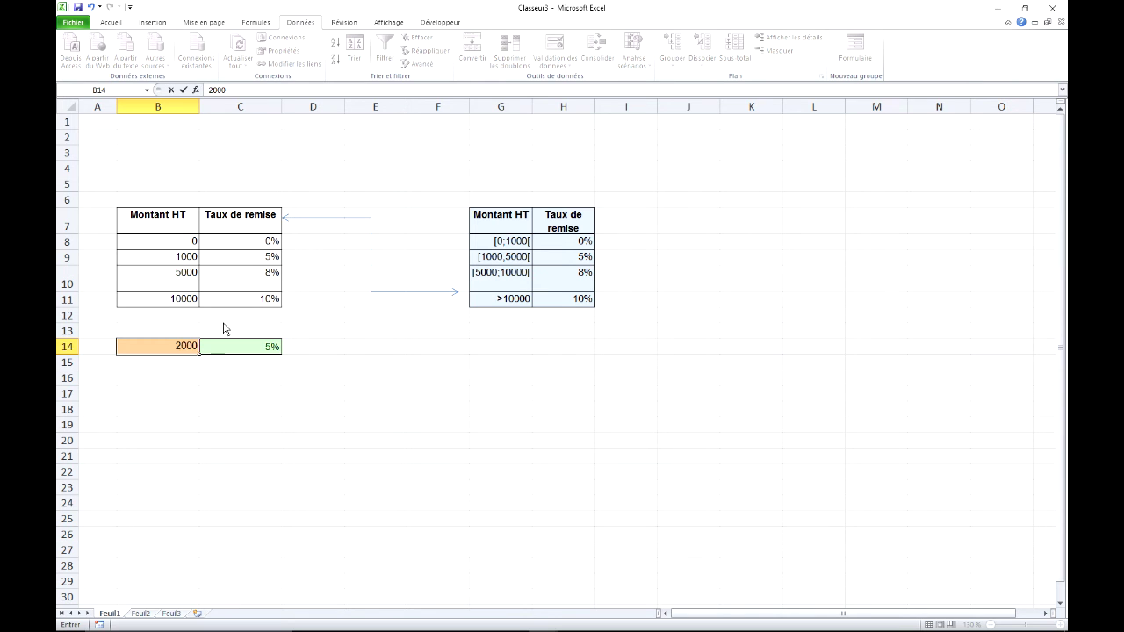
key(Return)
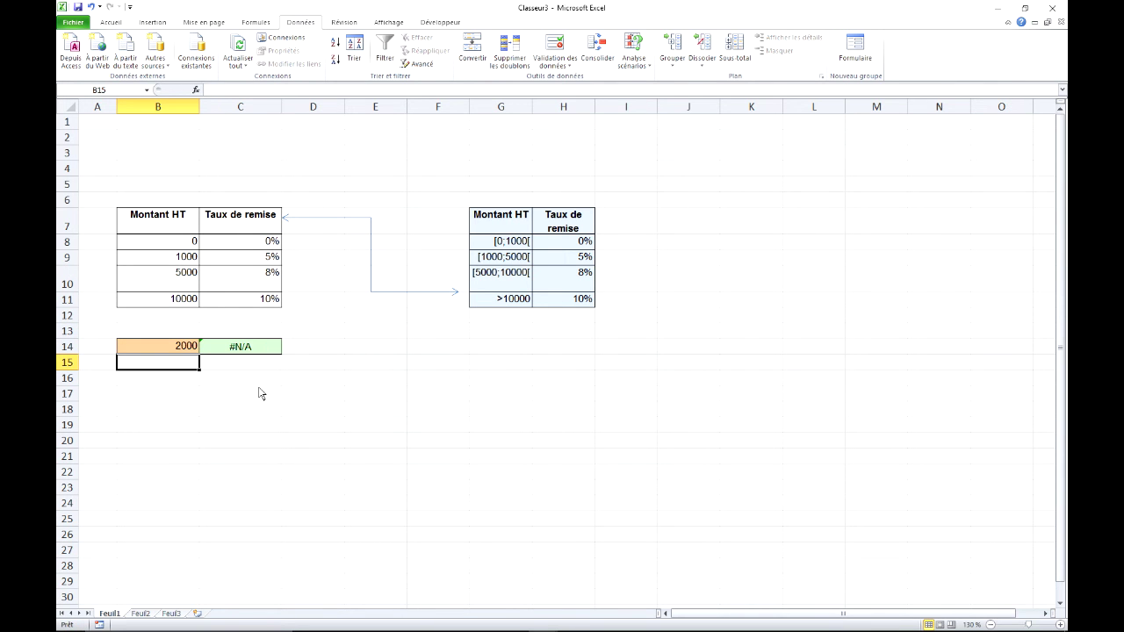
click(237, 354)
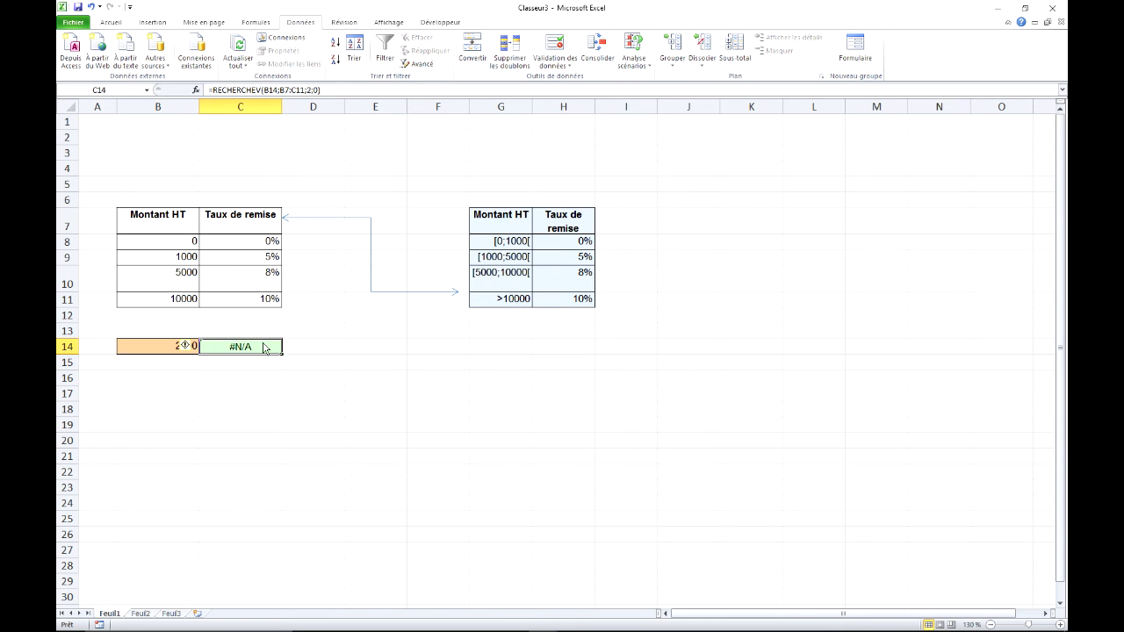
double_click(246, 351)
click(348, 347)
click(430, 362)
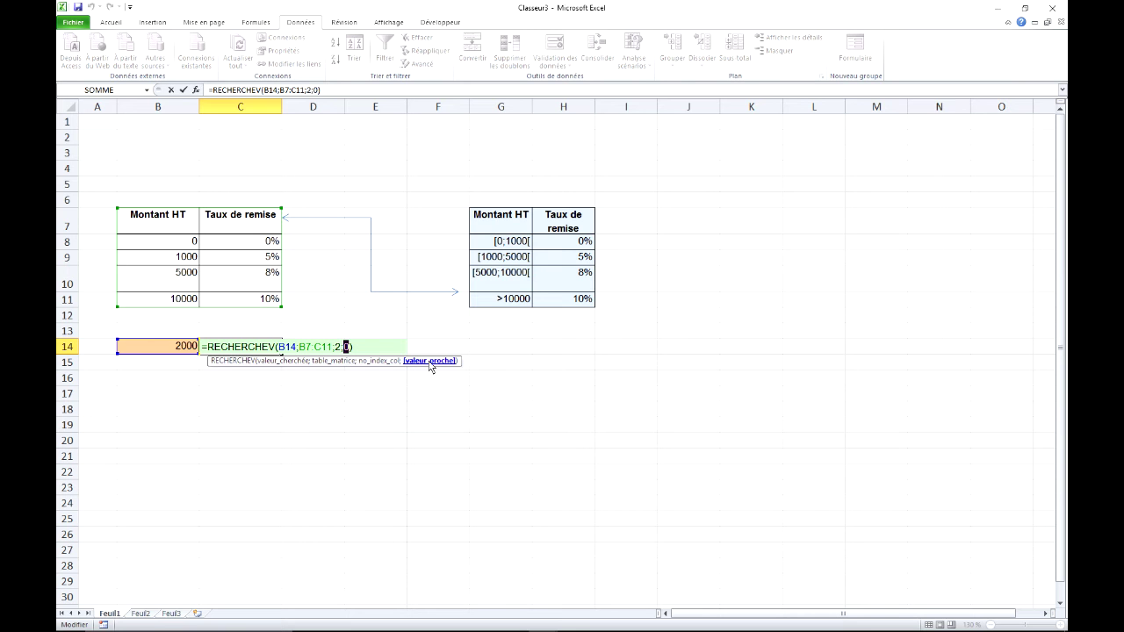
key(BackSpace)
text(1)
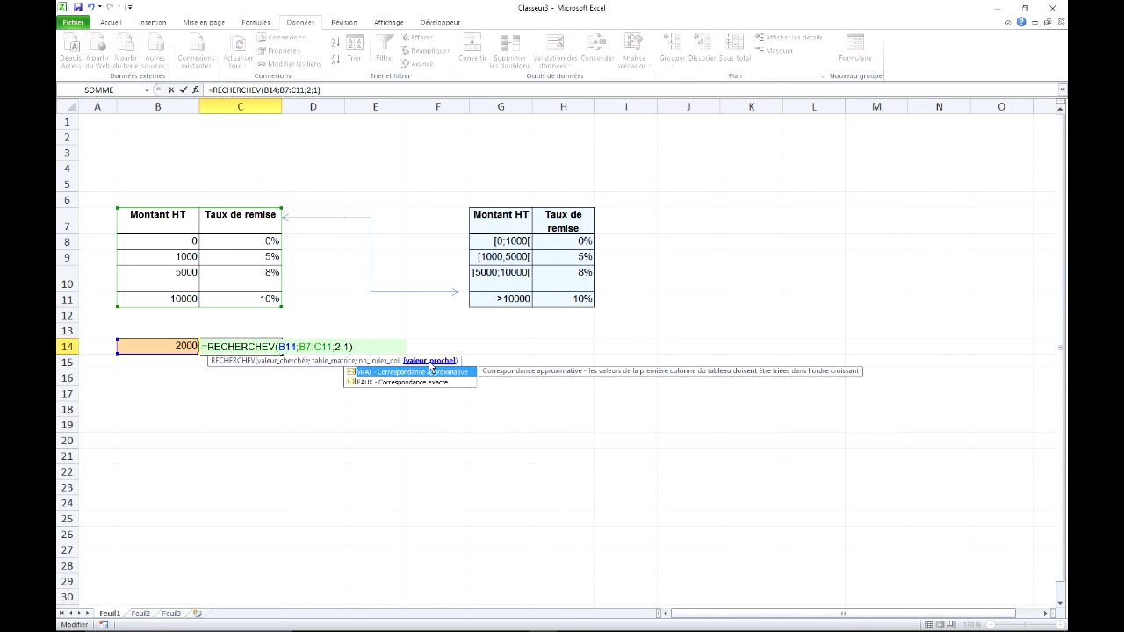
click(362, 348)
key(Return)
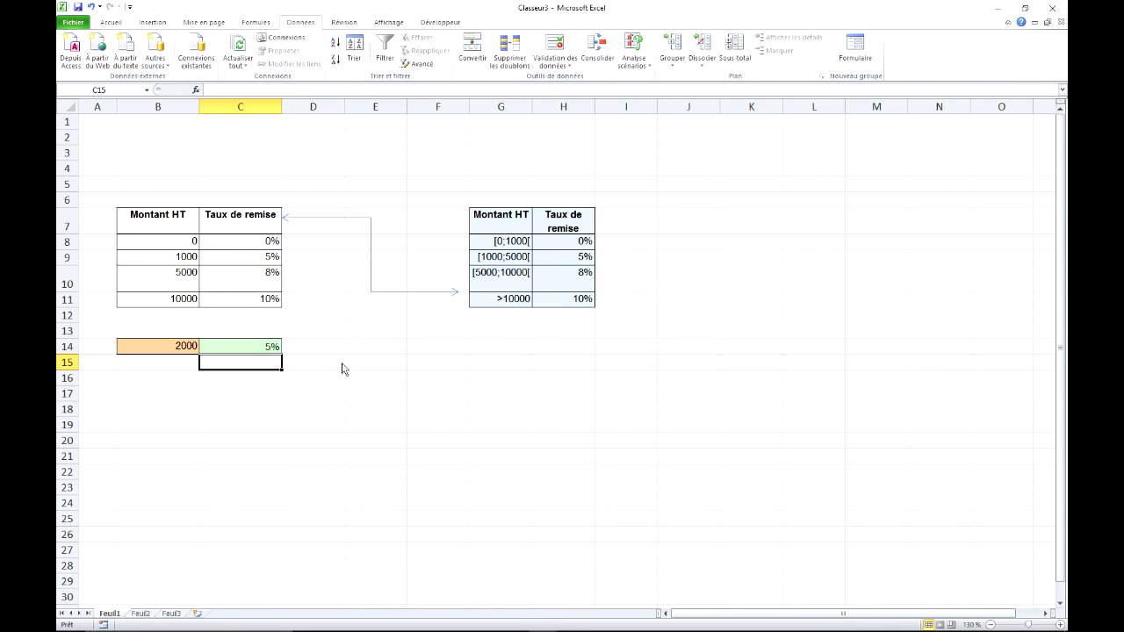
Step: Try the amounts 4999 and then 5000 in B14 to test the lookup
click(170, 353)
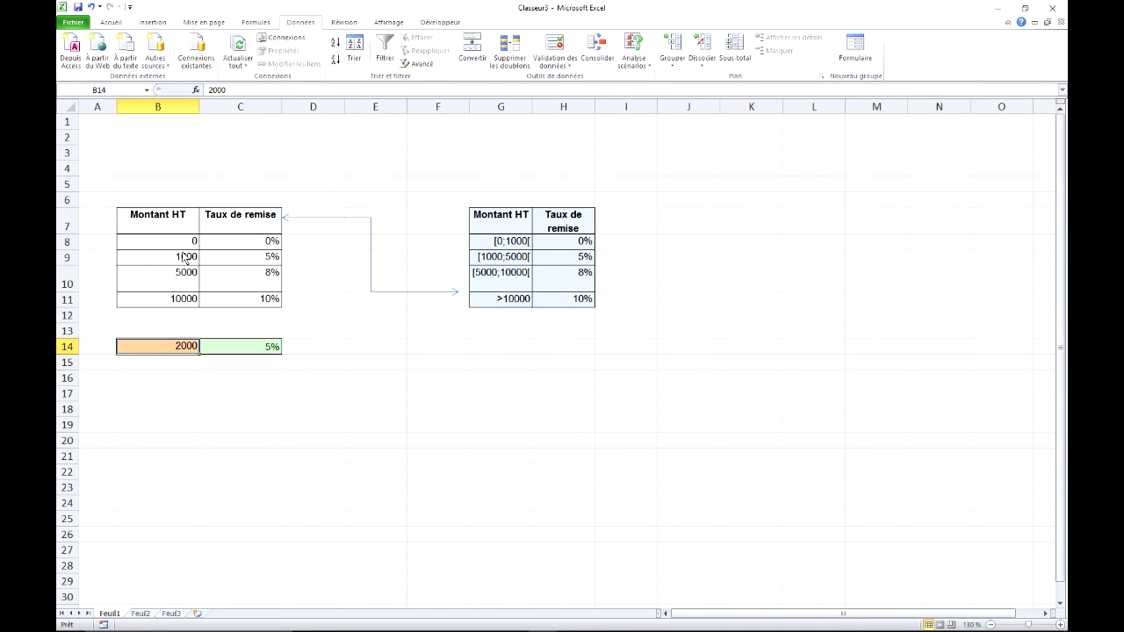
text(4999)
key(Return)
click(186, 350)
text(5000)
key(Return)
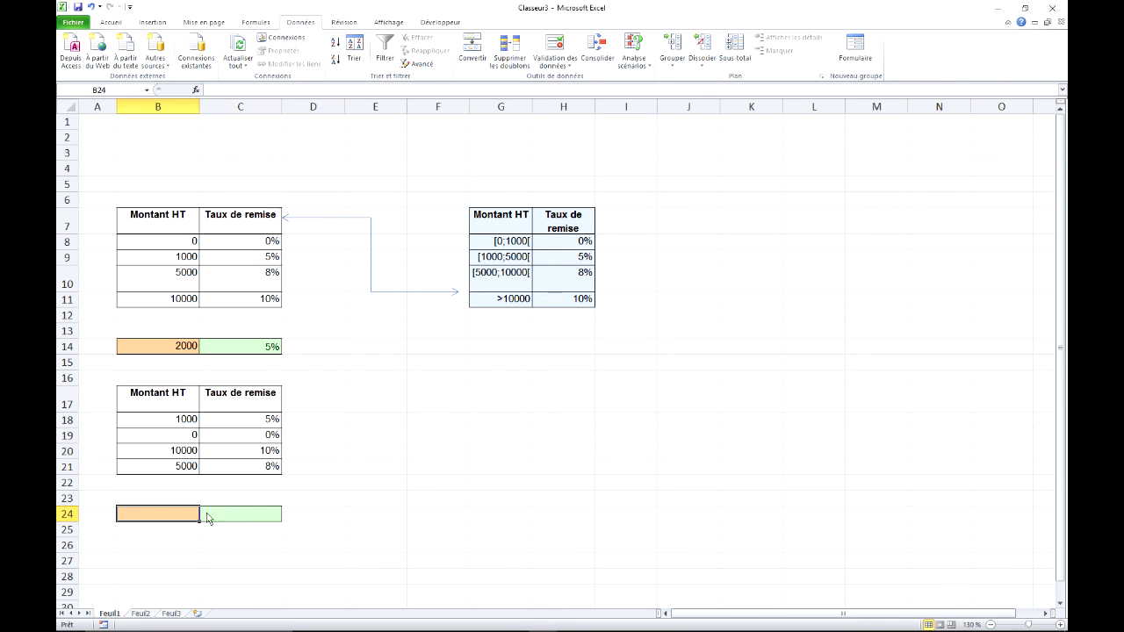
Step: Enter 2000 in B24 and =RECHERCHEV(B24;B17:C21;2;1) in C24, returning 0%
text(2000)
key(Tab)
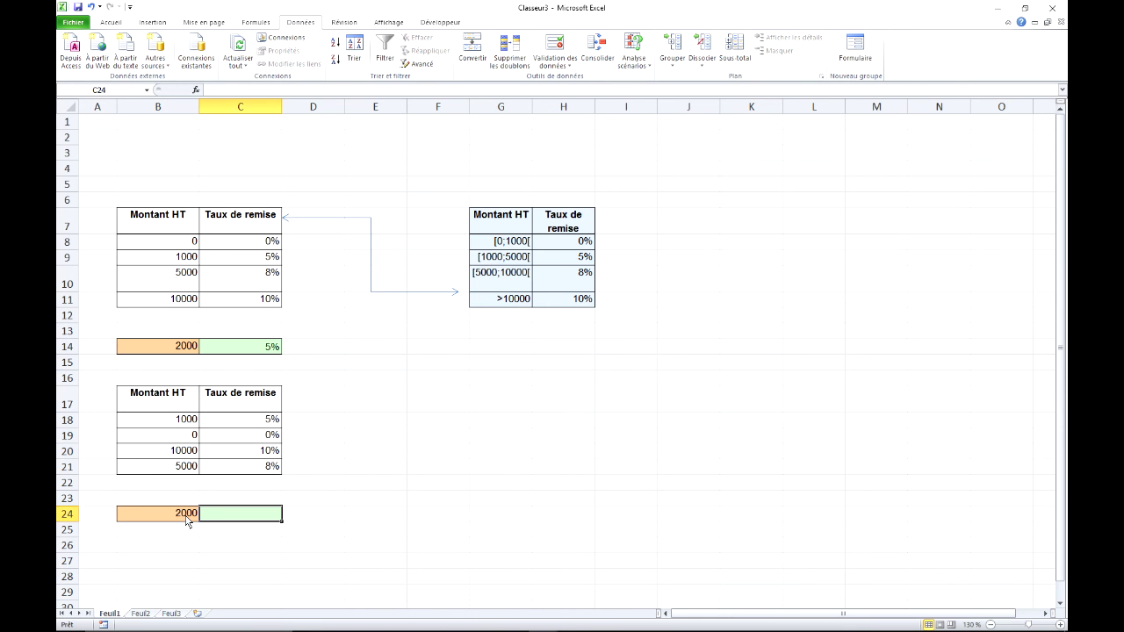
text(=re)
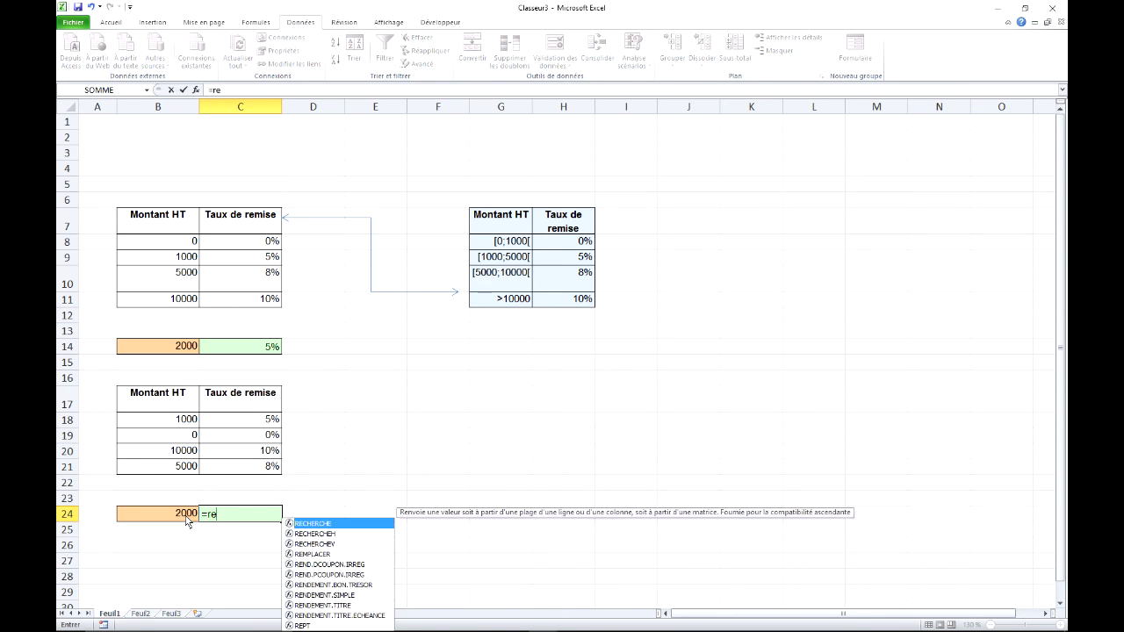
text(ch)
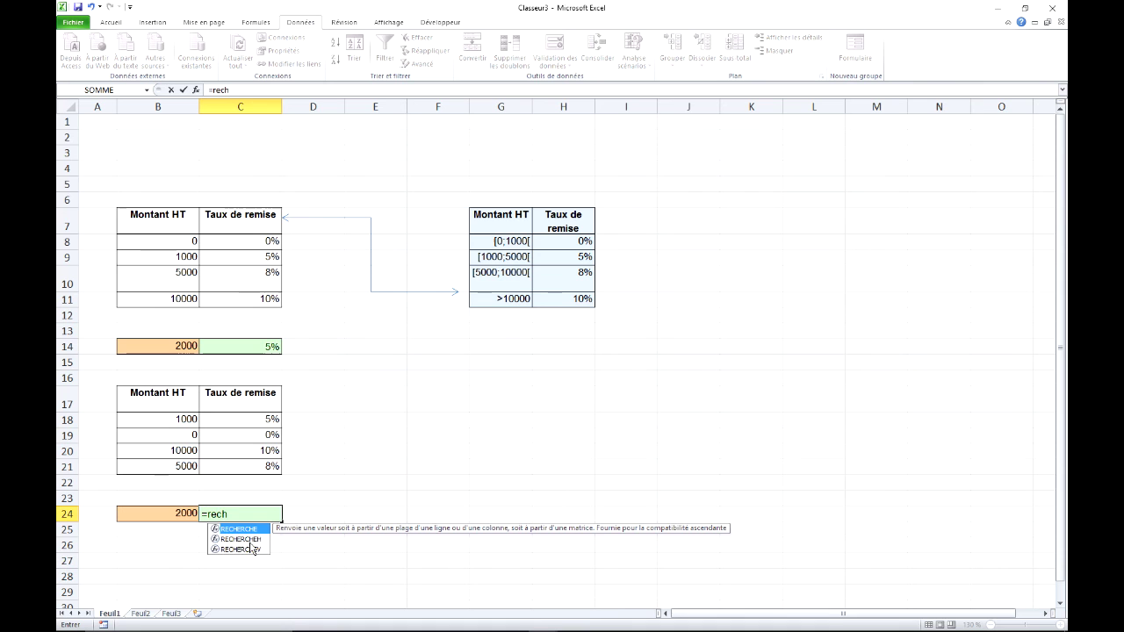
double_click(246, 550)
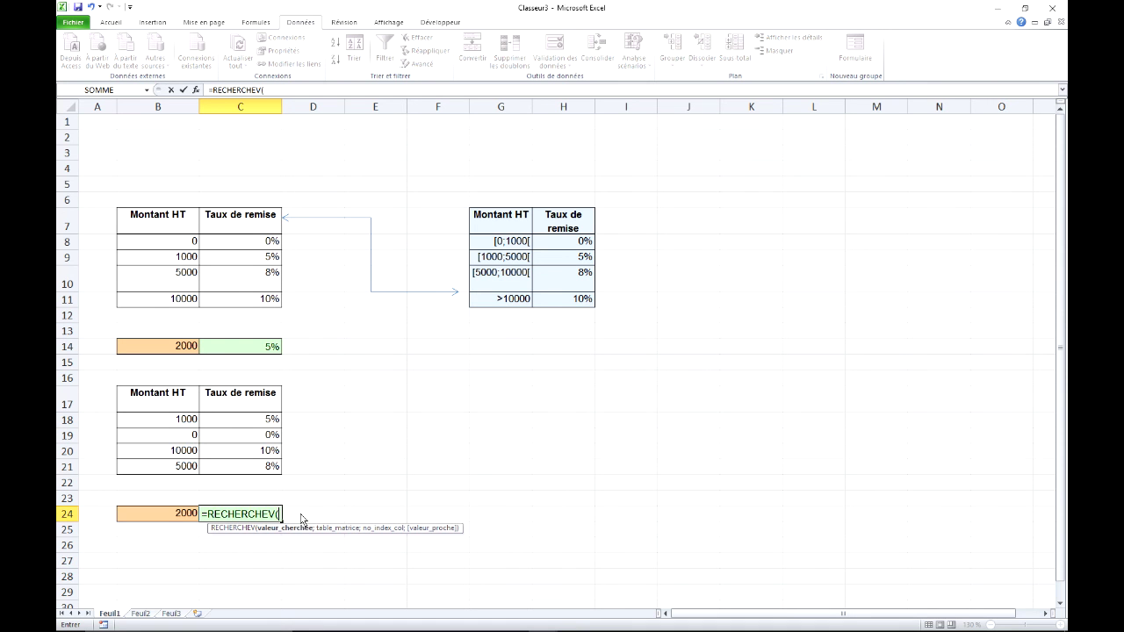
click(162, 515)
text(;)
drag(154, 398, 248, 467)
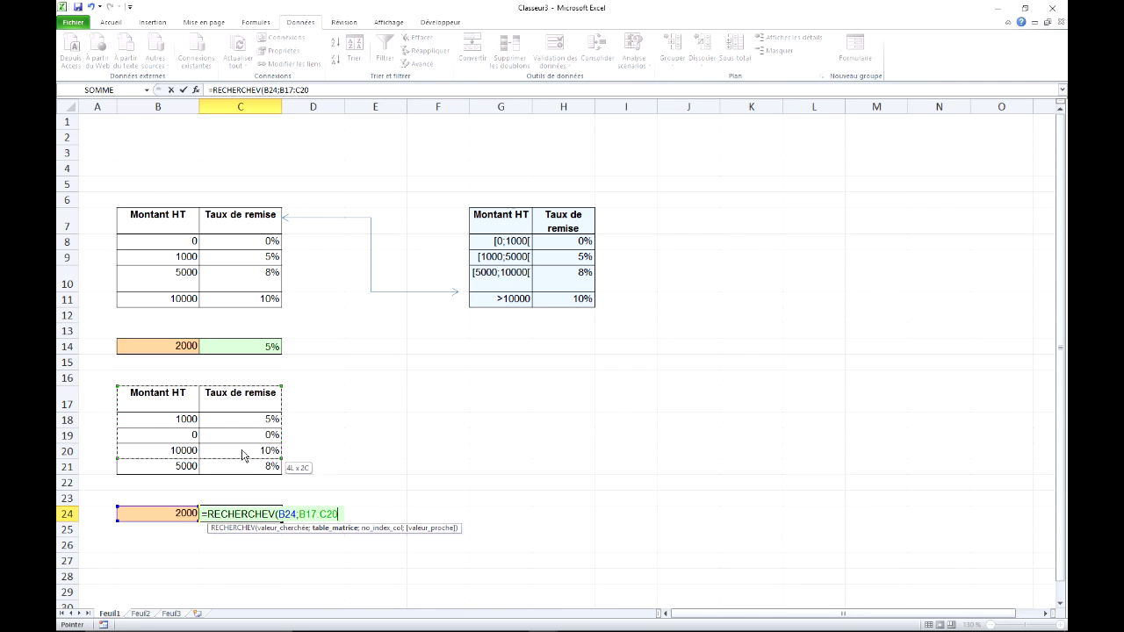
text(;)
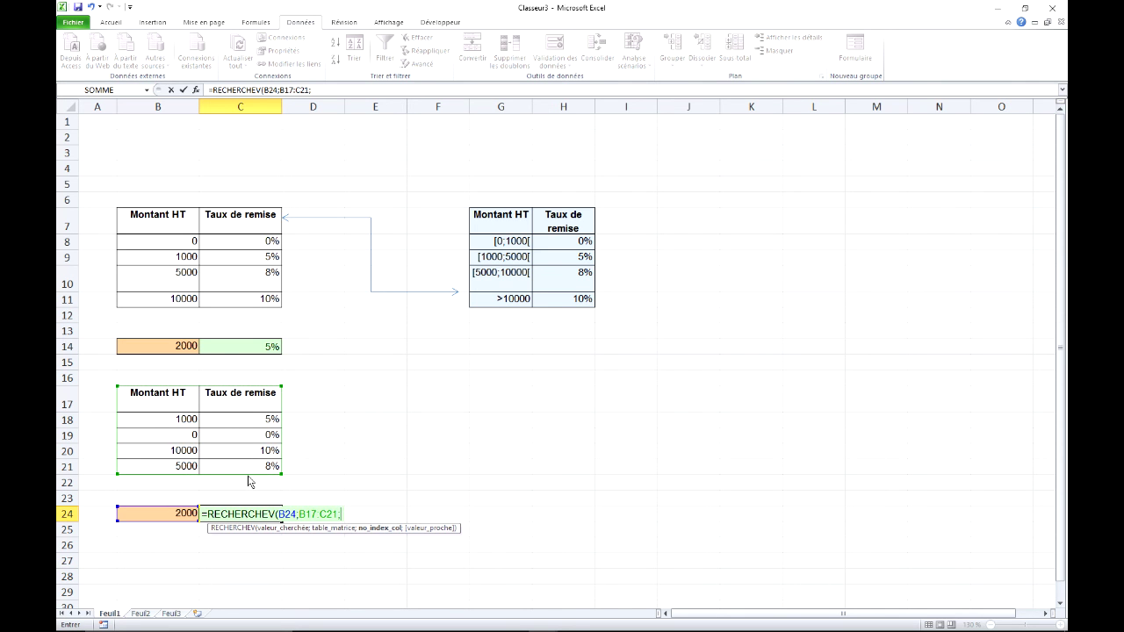
text(2;1)
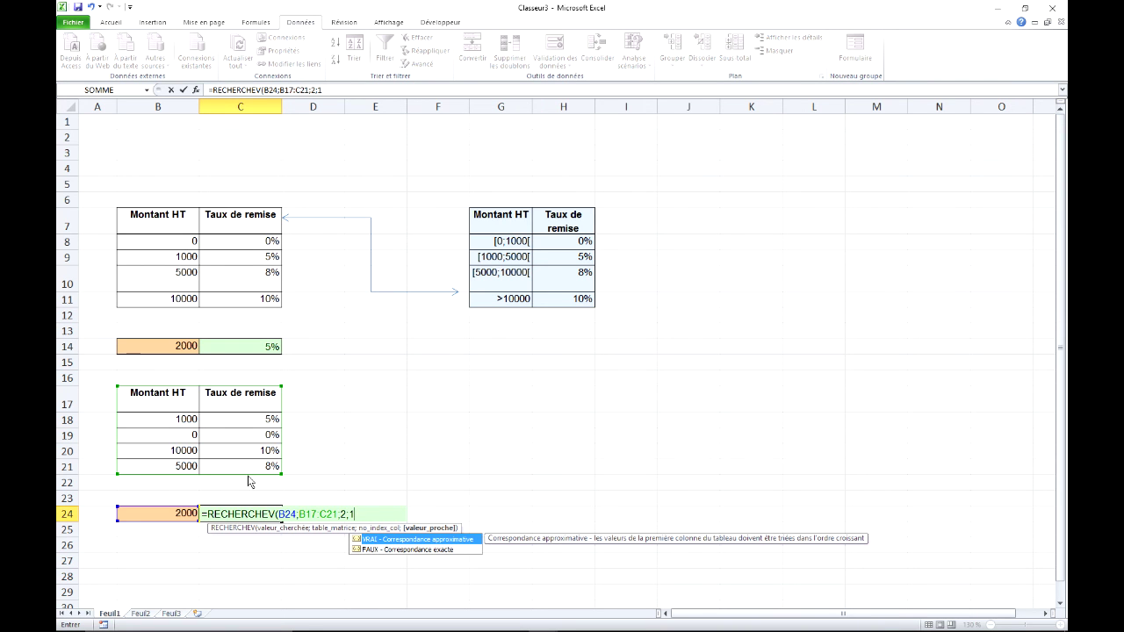
text())
key(Return)
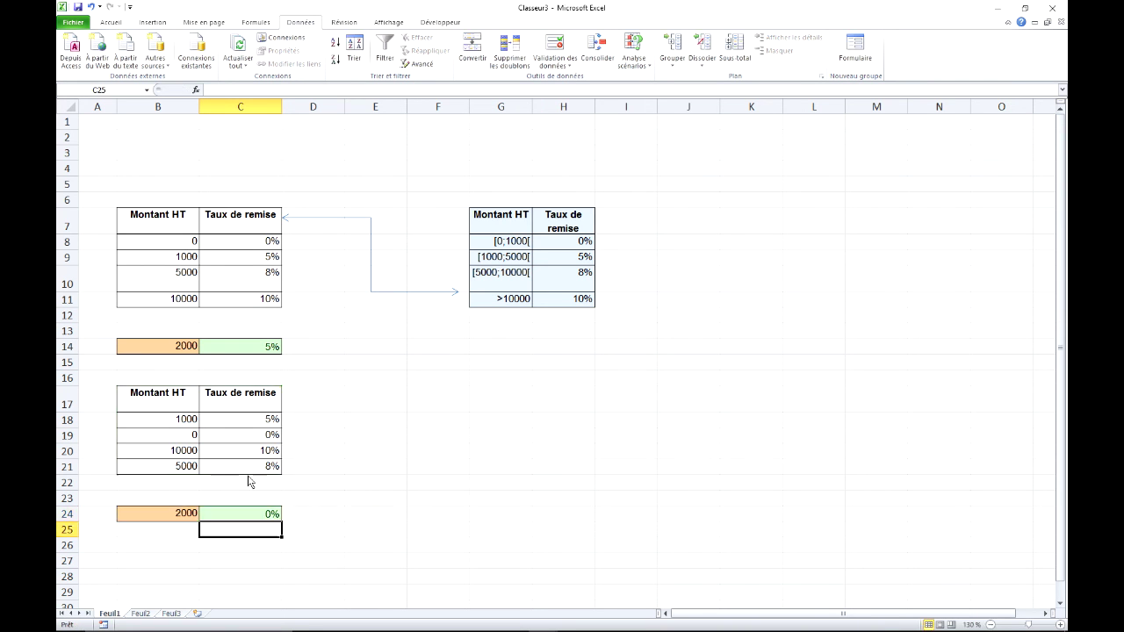
Step: Set B24 to 3000, then sort the second table ascending by amount
click(276, 512)
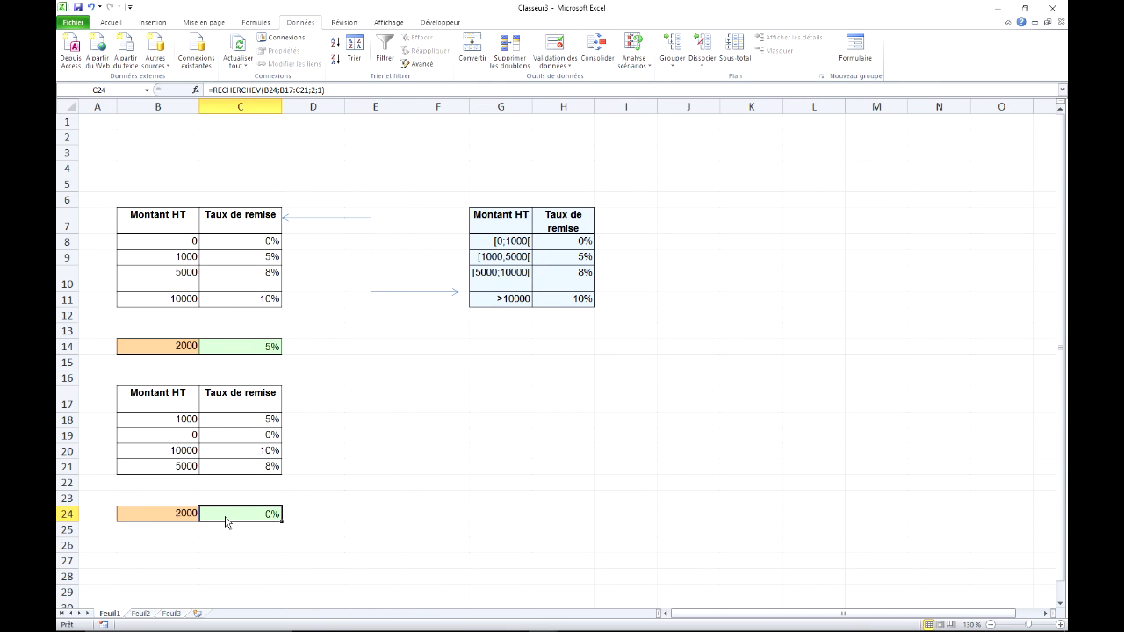
click(180, 517)
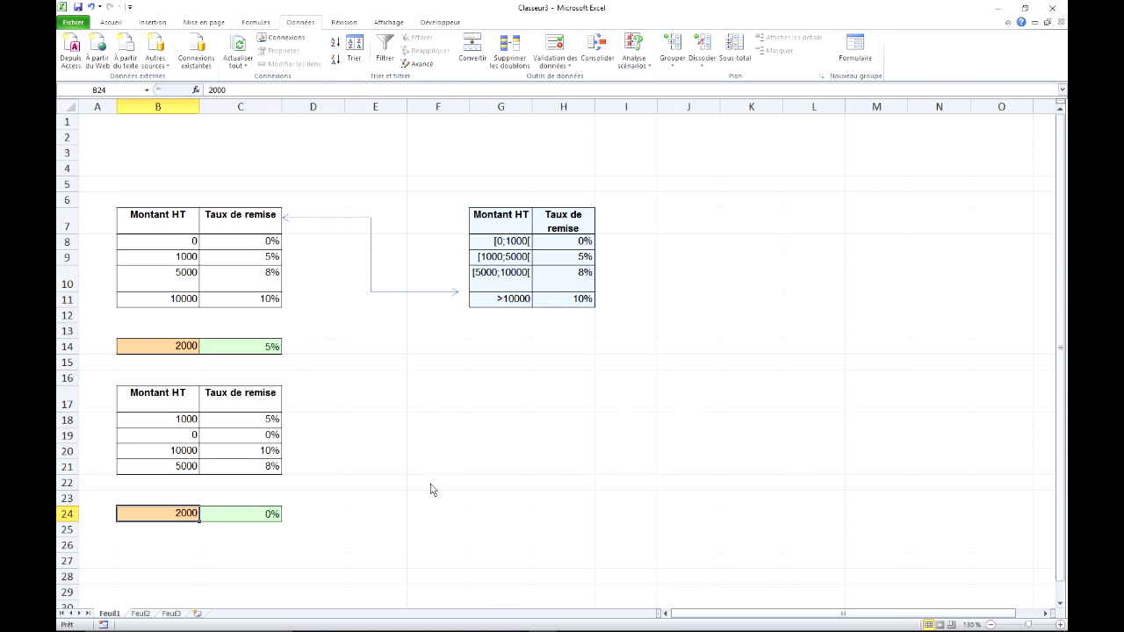
text(3000)
key(Return)
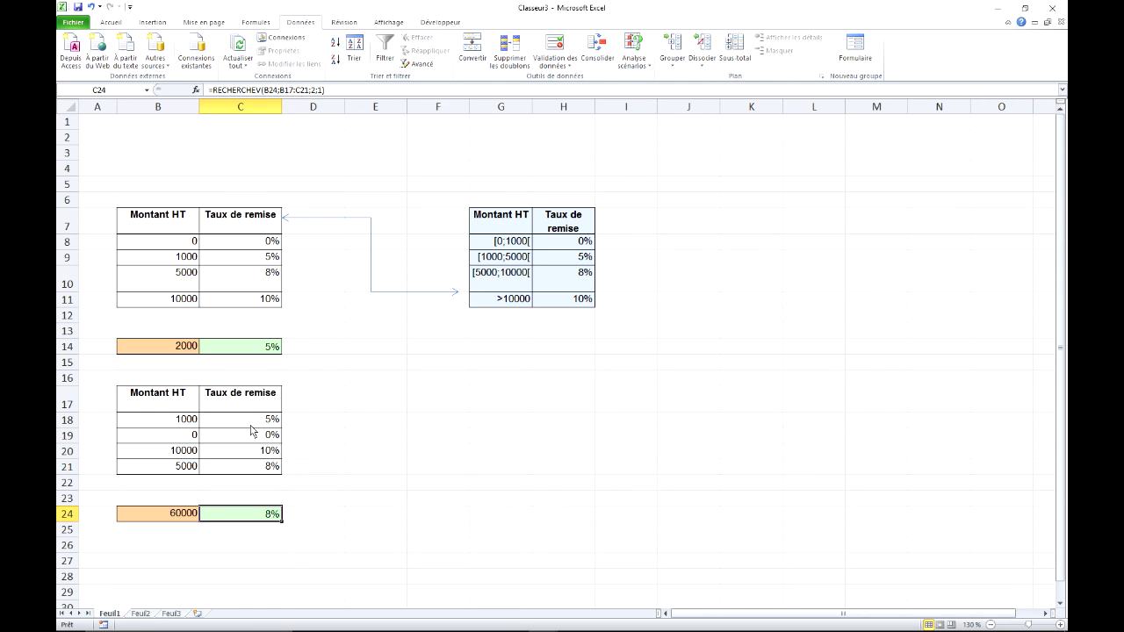
click(179, 421)
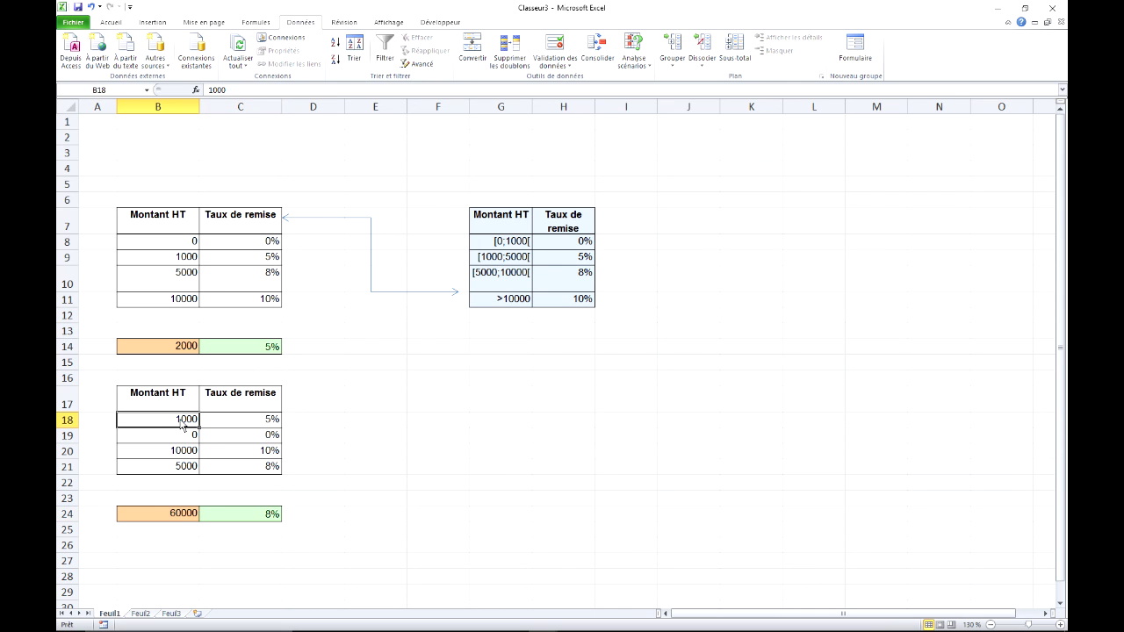
click(338, 42)
Step: Re-enter 3000 in B24 so C24's lookup on the sorted table returns 5%
click(157, 522)
click(248, 516)
click(163, 518)
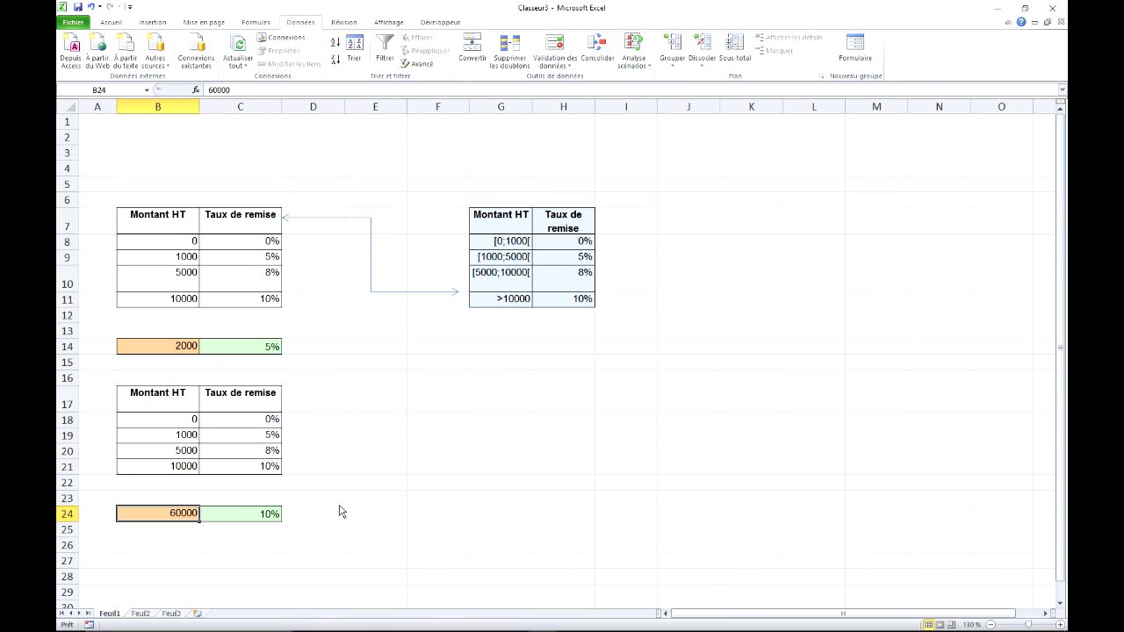
text(3000)
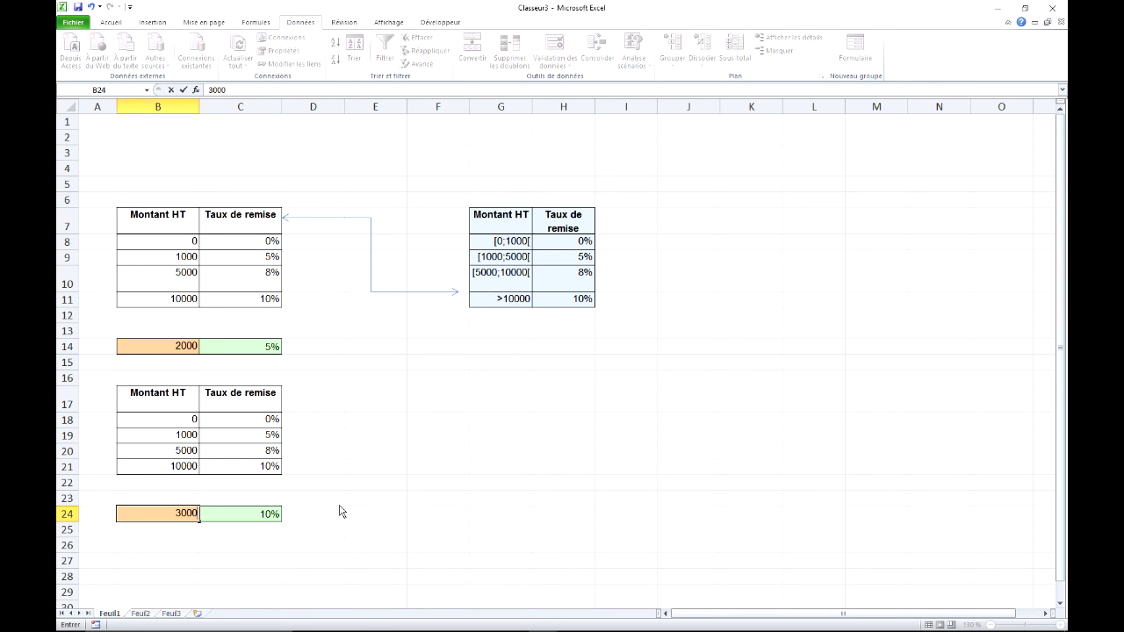
key(Return)
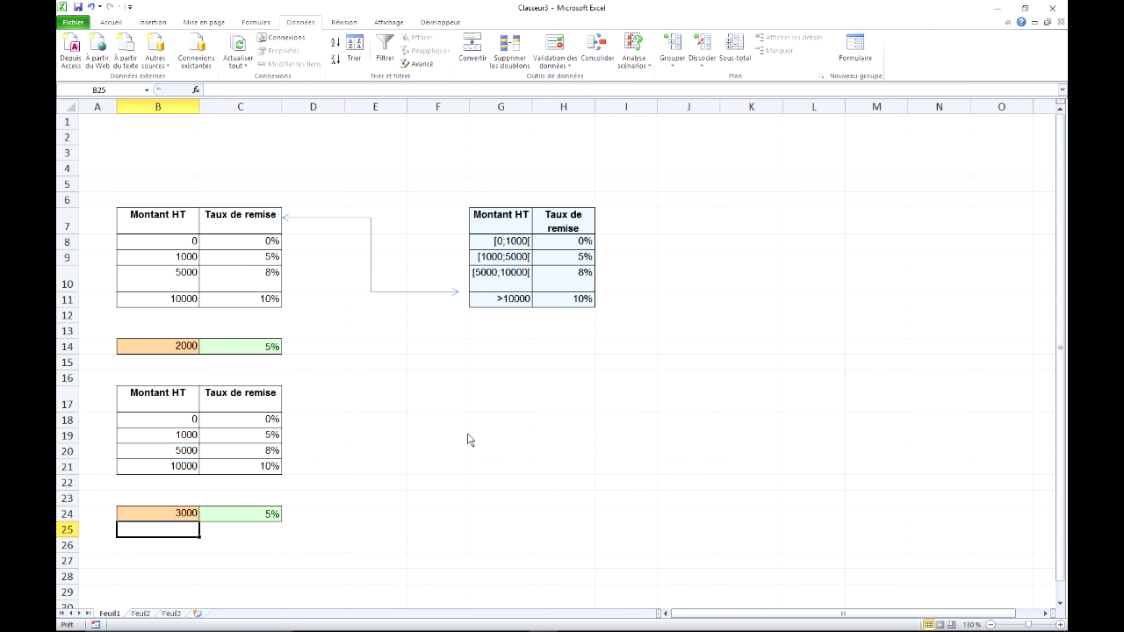
click(514, 436)
click(572, 439)
click(497, 436)
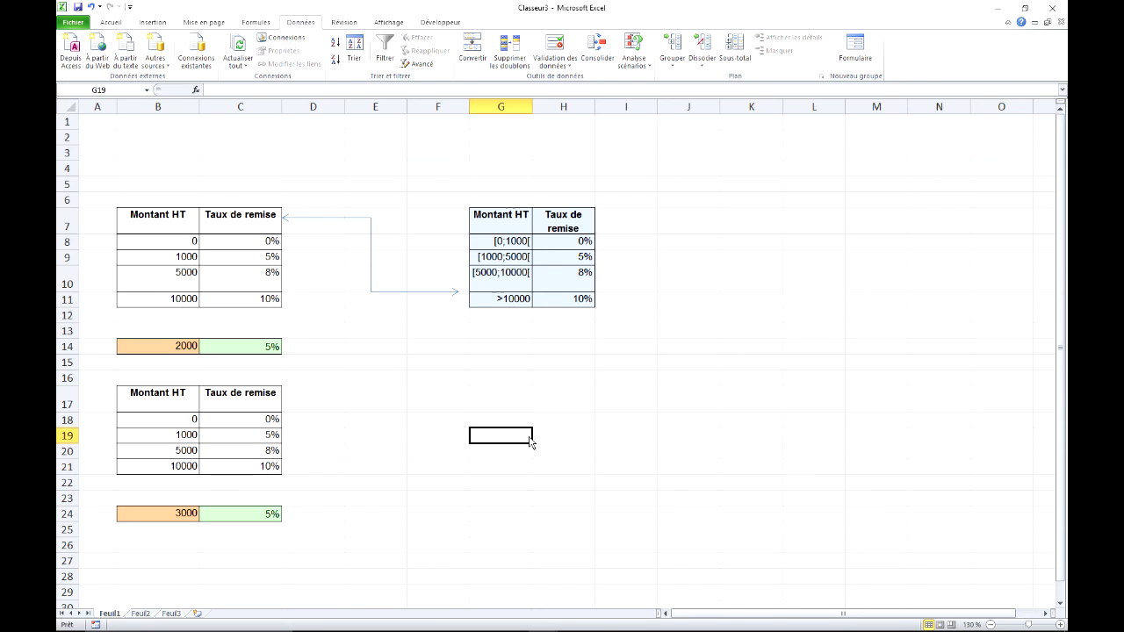